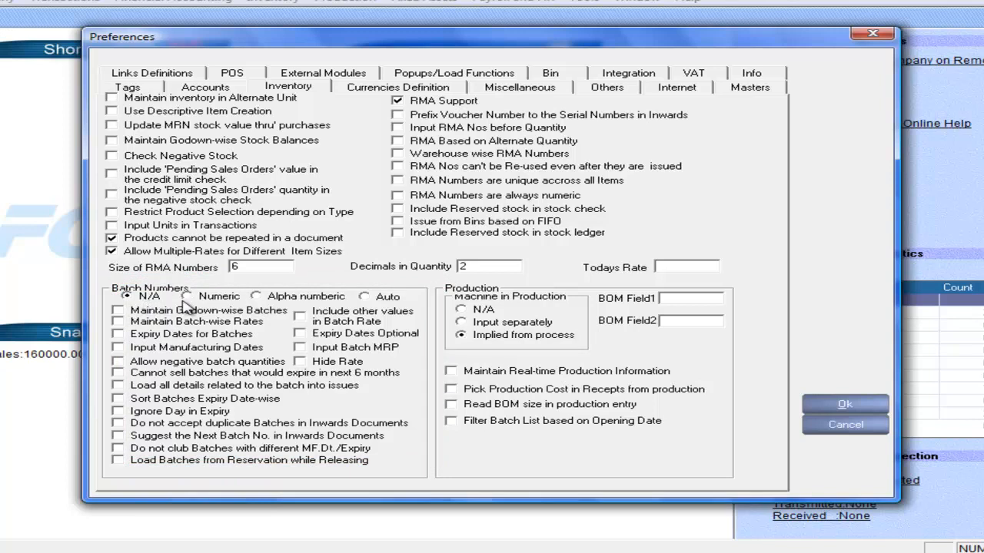
# Set batch numbers to Alpha numeric, enable Expiry Dates for Batches and Input Manufacturing Dates, and save the preferences.
pyautogui.click(257, 299)
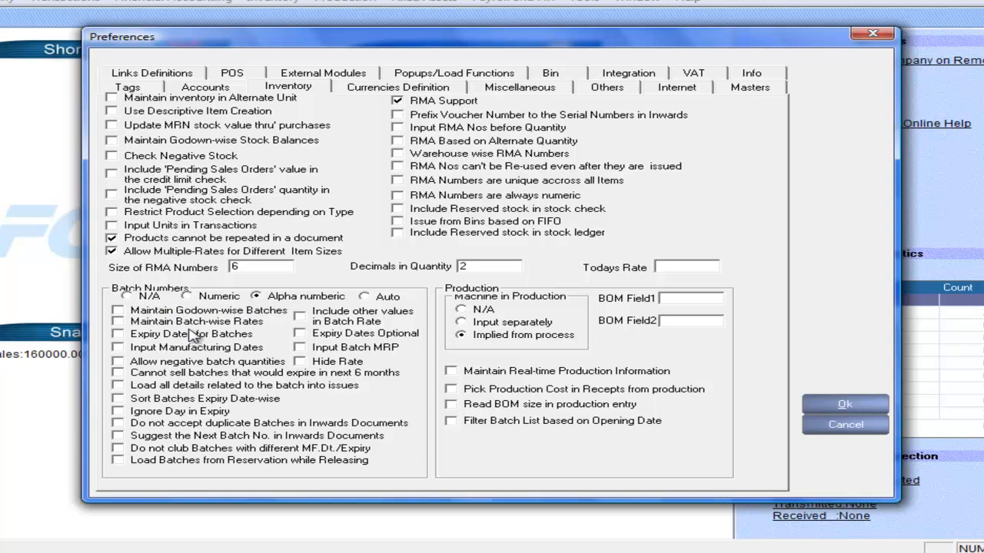
pyautogui.click(132, 338)
pyautogui.click(131, 351)
pyautogui.click(847, 407)
pyautogui.click(680, 307)
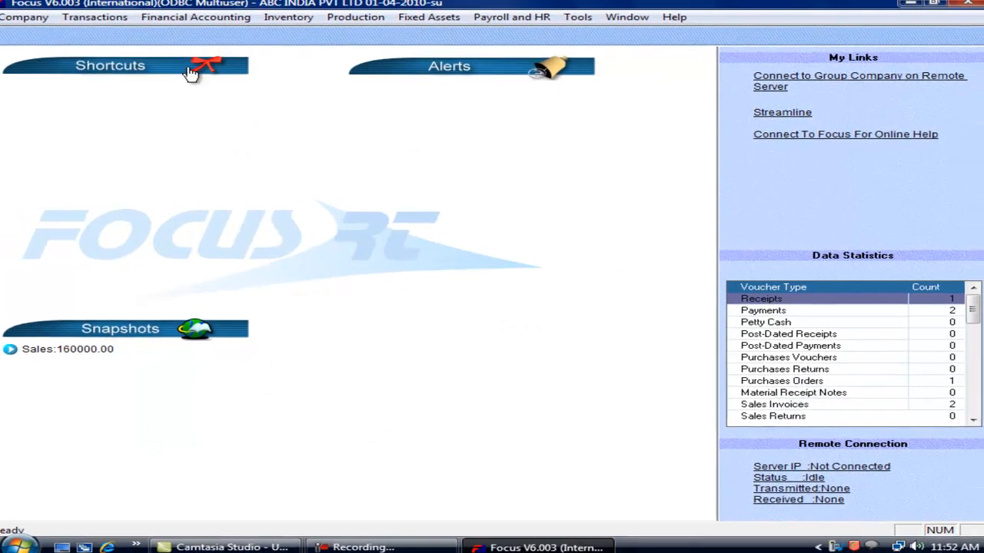
# Start a new purchases voucher with Purchase A/c, Vendor A and Crocin Tablets as the first item.
pyautogui.click(116, 22)
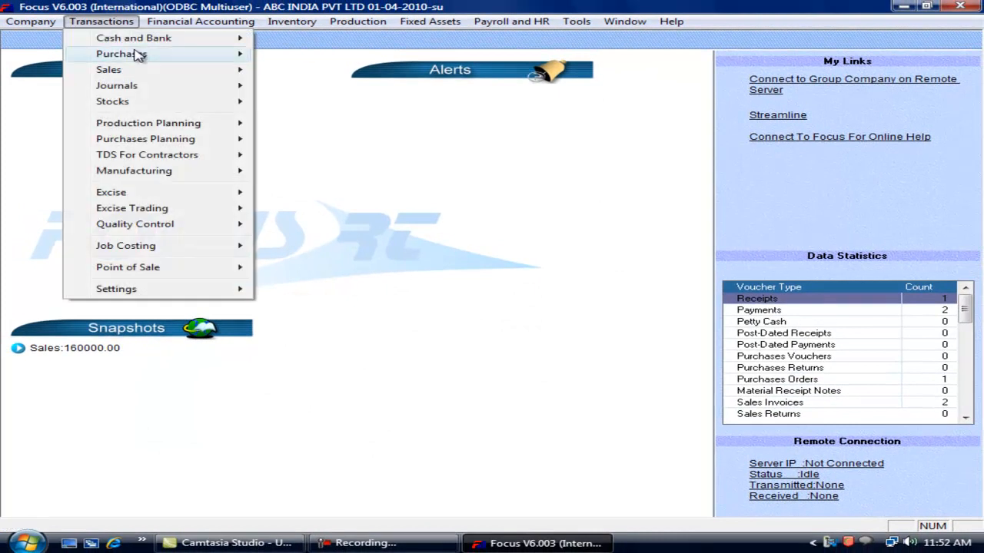
pyautogui.moveTo(230, 56)
pyautogui.click(292, 54)
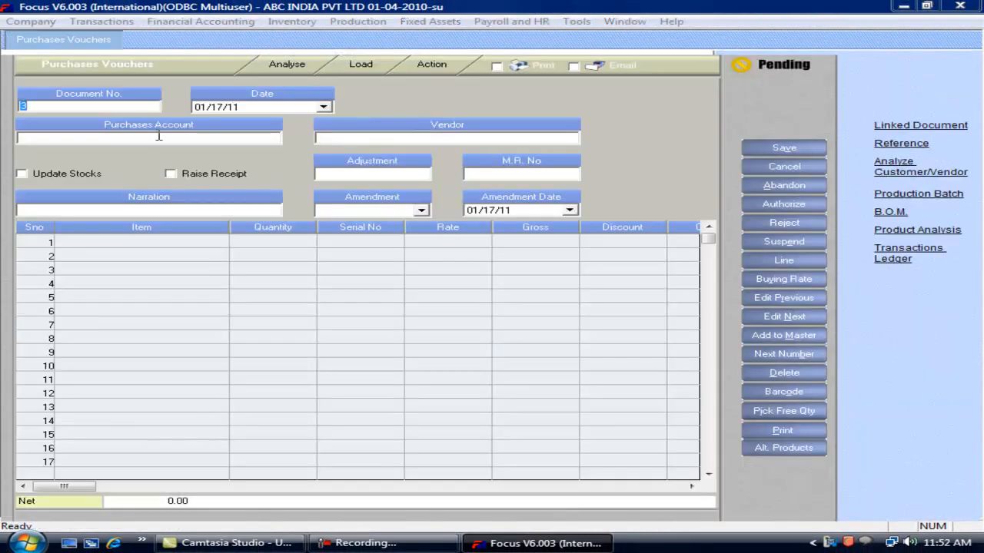
pyautogui.click(162, 243)
pyautogui.write('cr')
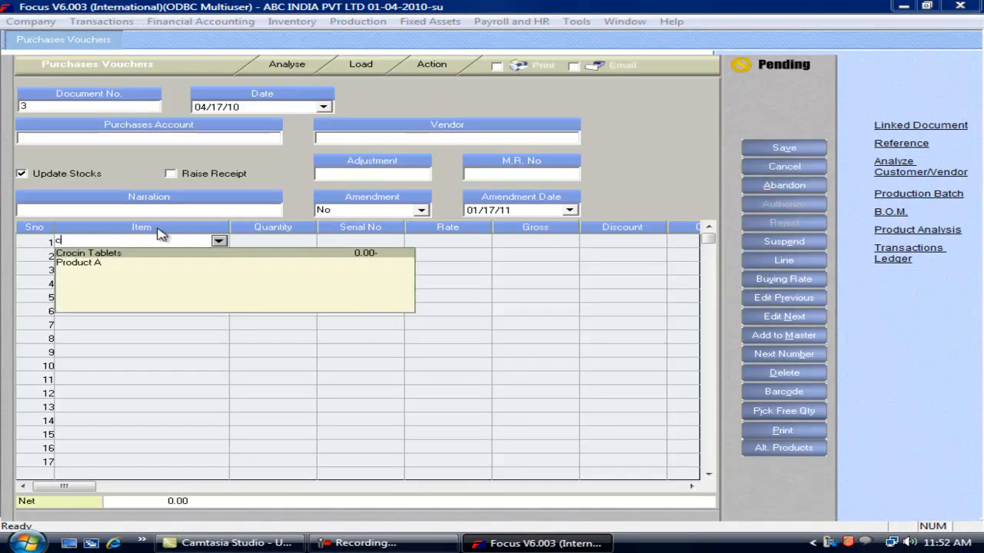
pyautogui.press('Return')
# Set the Crocin Tablets line's quantity to 1000 and its rate to 2.
pyautogui.write('1000')
pyautogui.press('Return')
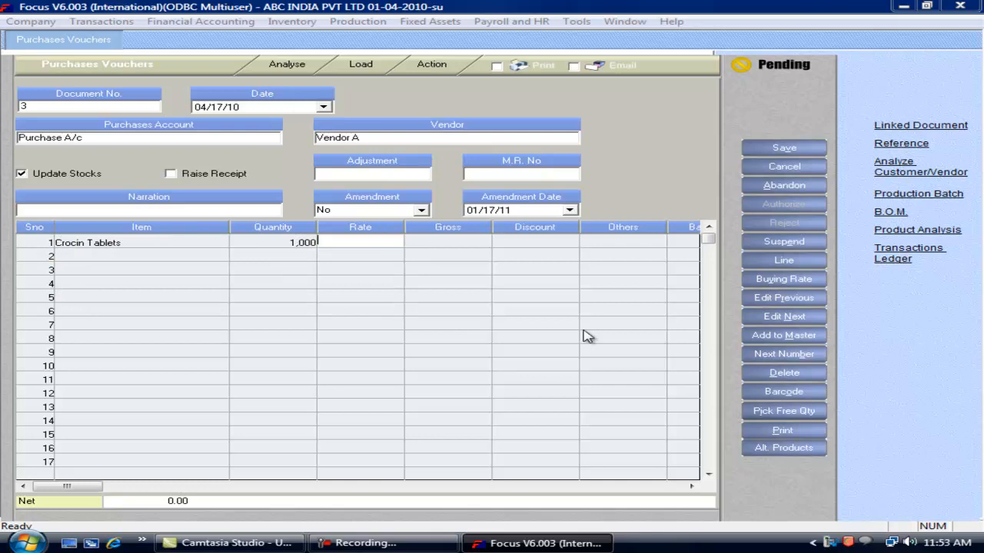
pyautogui.write('2')
pyautogui.press('Return')
pyautogui.press('Return')
pyautogui.press('Return')
pyautogui.press('Return')
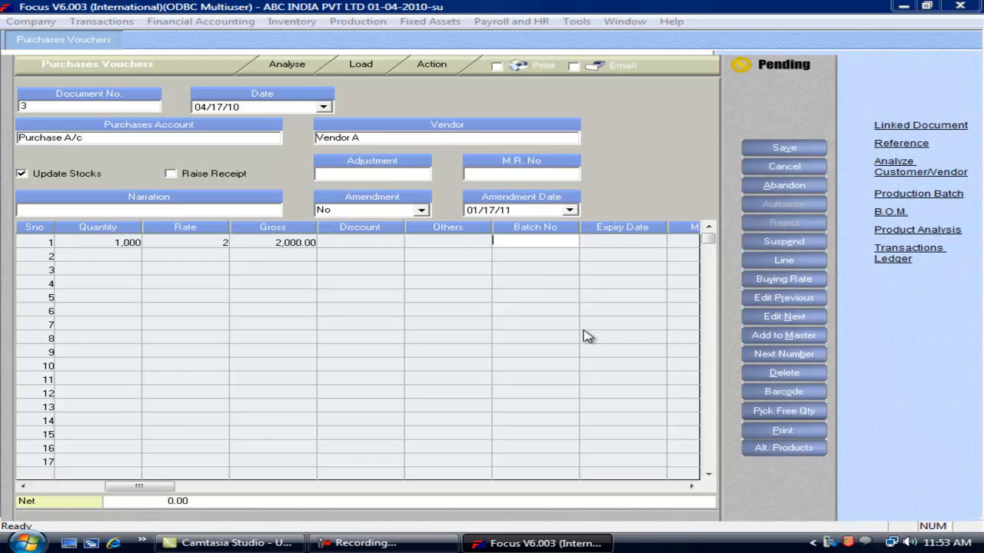
# Assign batch number jan101 to the Crocin Tablets line with expiry date 01/17/2013.
pyautogui.write('jan101')
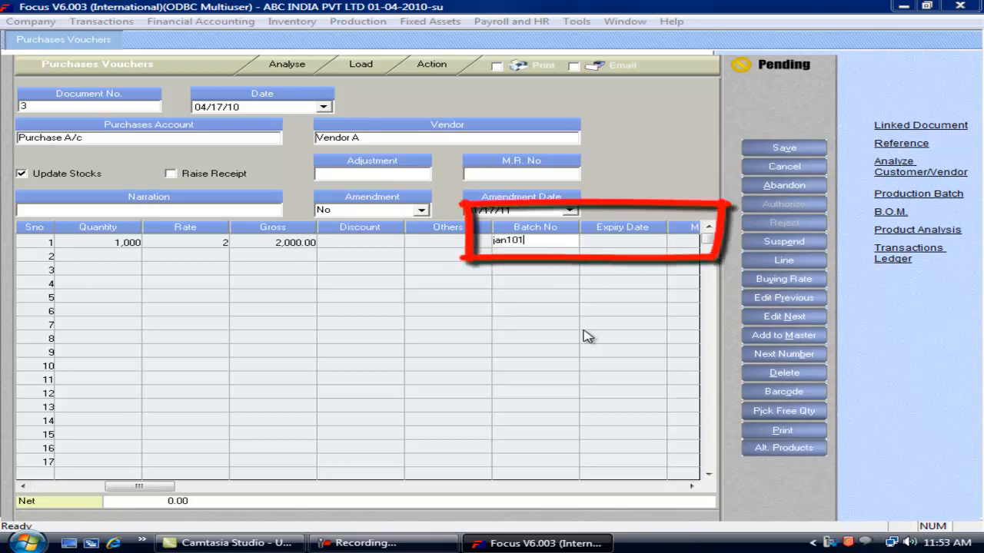
pyautogui.press('Return')
pyautogui.press('Right')
pyautogui.press('Right')
pyautogui.press('Up')
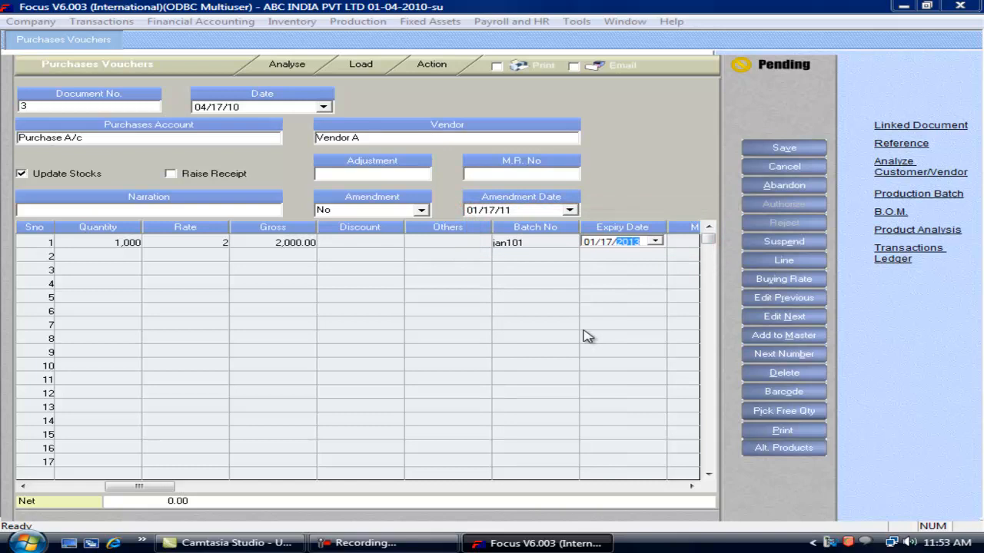
# Set the batch's manufacturing date to 01/17/2010 and save the purchases voucher.
pyautogui.press('Return')
pyautogui.press('Right')
pyautogui.press('Right')
pyautogui.press('Down')
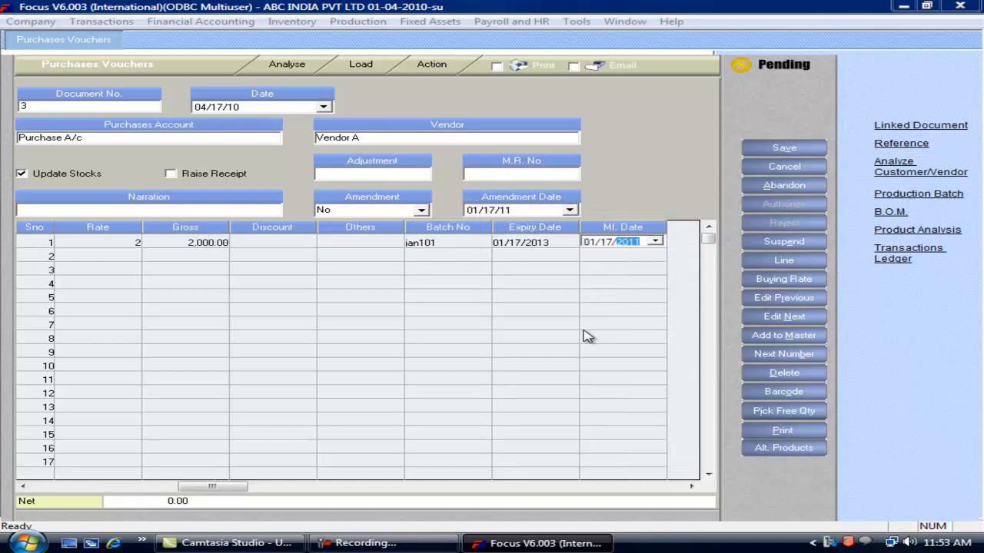
pyautogui.hotkey('alt', 's')
pyautogui.hotkey('alt', 'p')
pyautogui.hotkey('alt', 'o')
# Fill in the next purchases voucher with Purchase A/c, Vendor A and Crocin Tablets as the first item.
pyautogui.press('Return')
pyautogui.write('Purchase A/c')
pyautogui.press('Return')
pyautogui.write('v')
pyautogui.press('Return')
pyautogui.click(147, 242)
pyautogui.write('c')
pyautogui.press('Return')
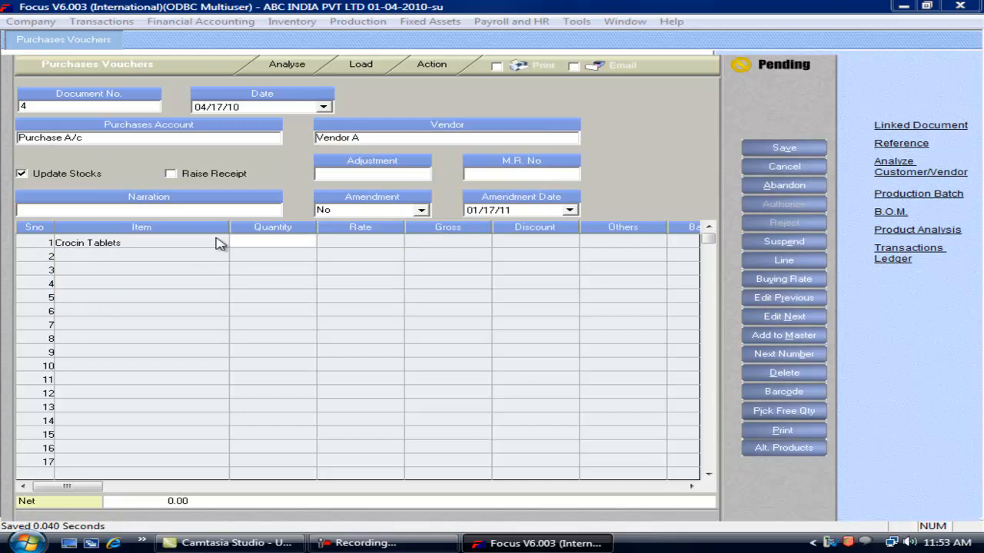
# Enter a quantity of 1,000 and a rate of 2 for Crocin Tablets in the second voucher.
pyautogui.write('1,000')
pyautogui.press('Return')
pyautogui.write('2')
pyautogui.press('Return')
pyautogui.press('Return')
pyautogui.press('Return')
pyautogui.press('Return')
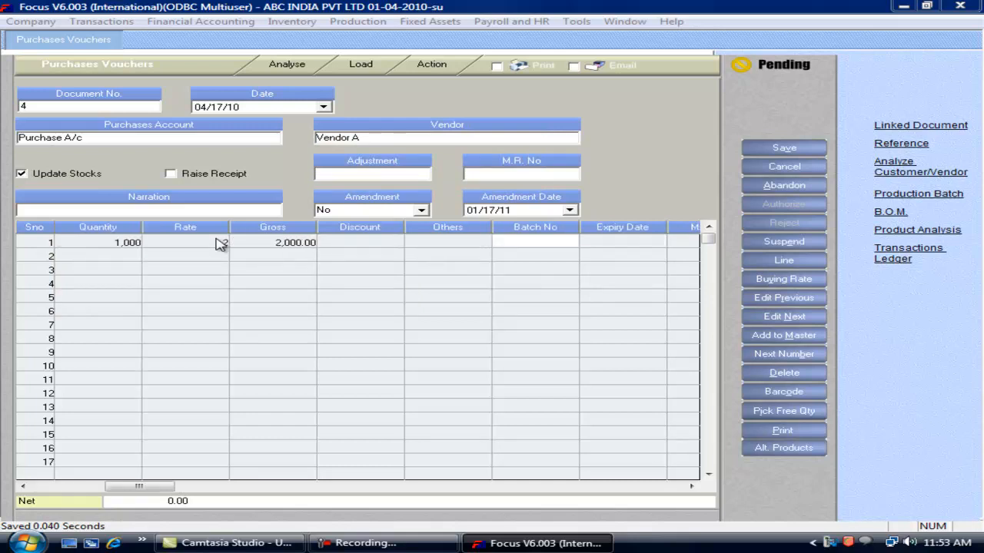
# Enter batch feb102 with expiry date 01/17/2013 and manufacturing date 01/17/2010, and save the voucher.
pyautogui.write('feb102')
pyautogui.press('Return')
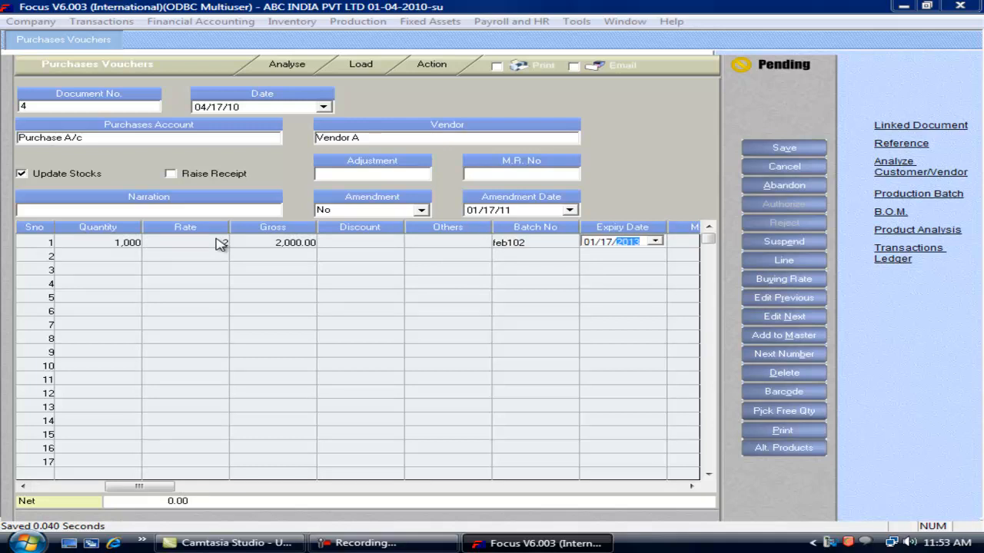
pyautogui.press('Return')
pyautogui.press('Return')
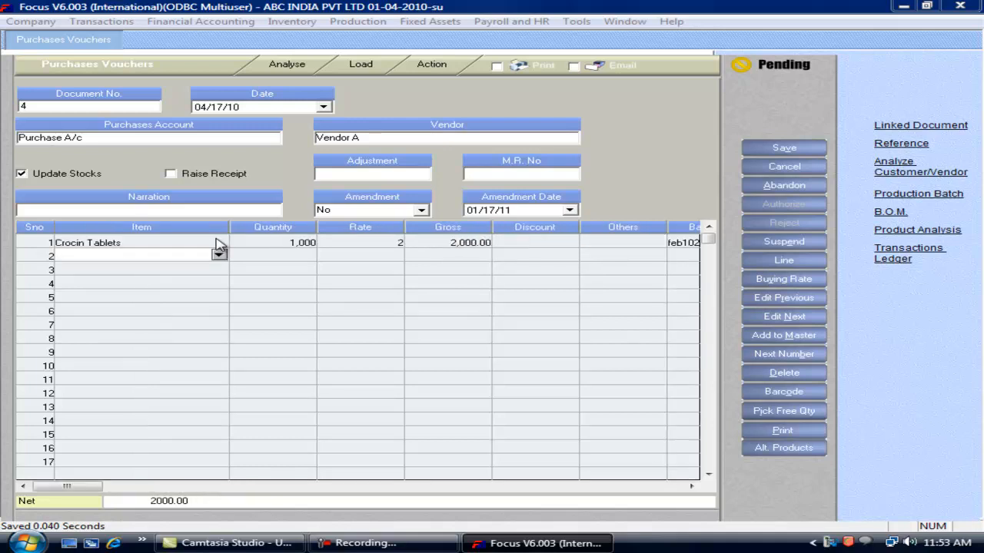
pyautogui.hotkey('alt', 's')
pyautogui.hotkey('alt', 'p')
pyautogui.hotkey('alt', 'o')
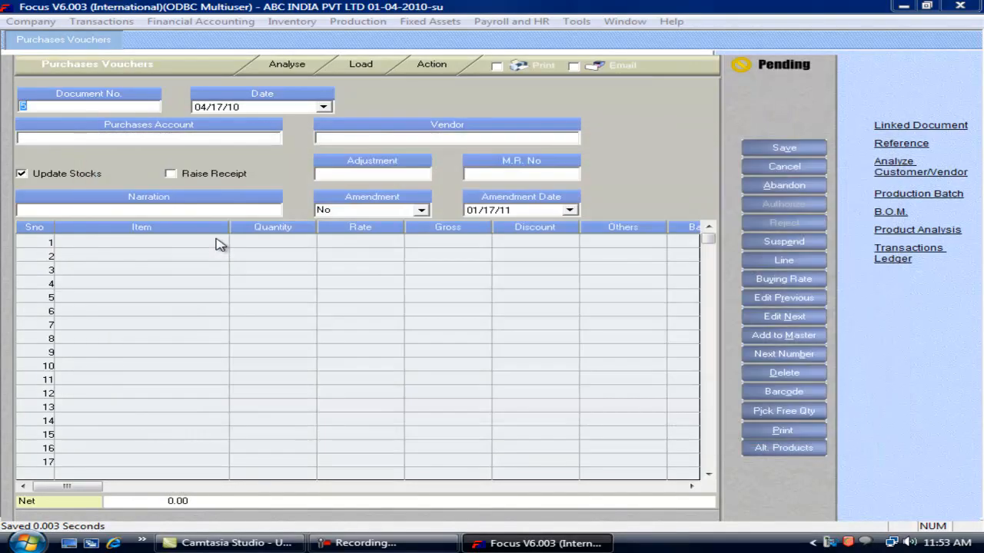
# Close the purchases voucher entry and open a new sales invoice.
pyautogui.press('Escape')
pyautogui.hotkey('alt', 't')
pyautogui.press('Down')
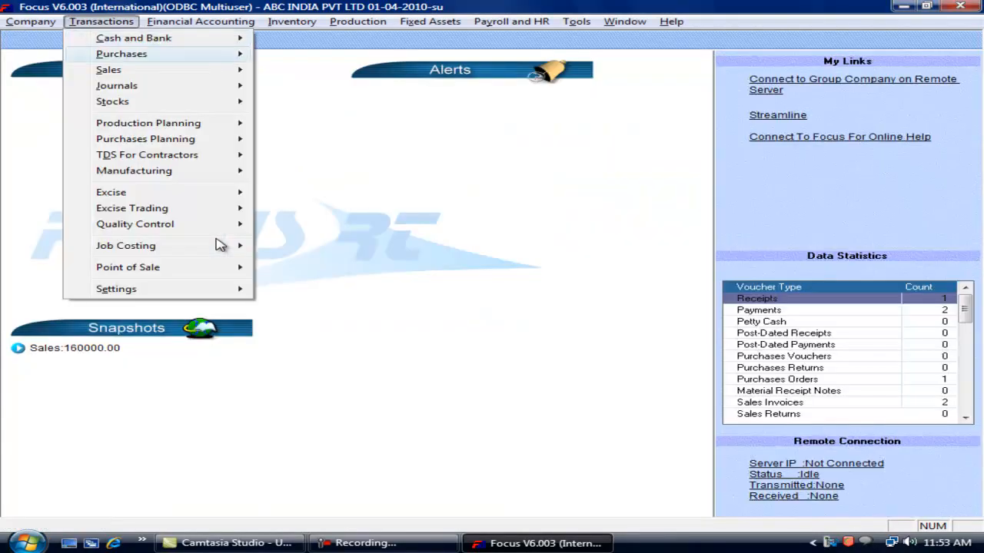
pyautogui.press('Down')
pyautogui.press('Right')
pyautogui.press('Return')
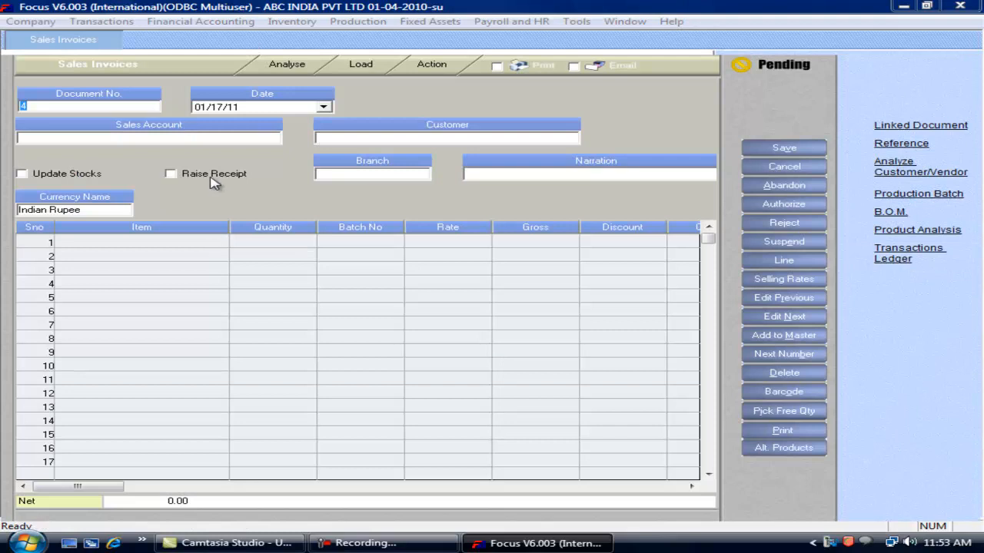
# Set the invoice's sales account to Sales A/c (Exports) and its customer to Customer A.
pyautogui.write('sa')
pyautogui.click(125, 163)
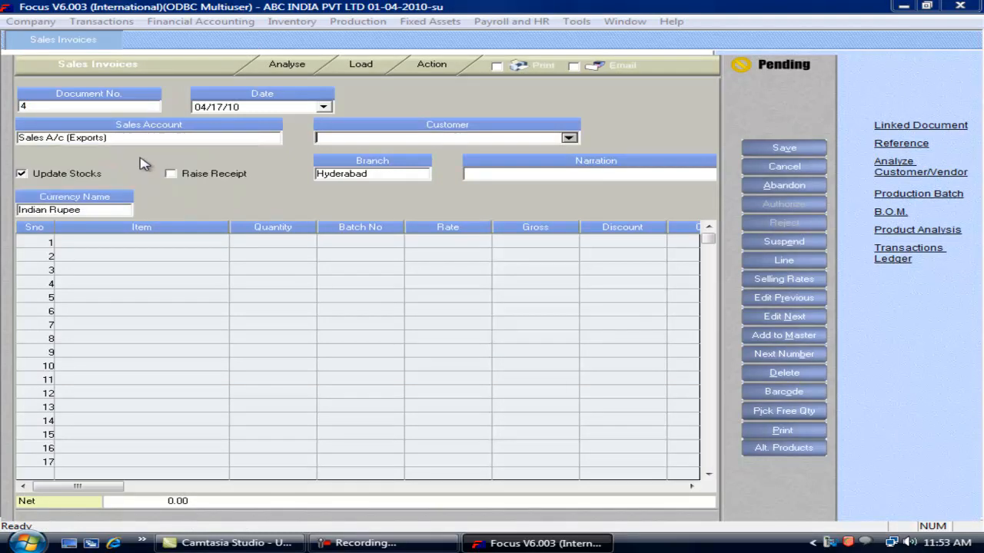
pyautogui.write('c')
pyautogui.click(368, 163)
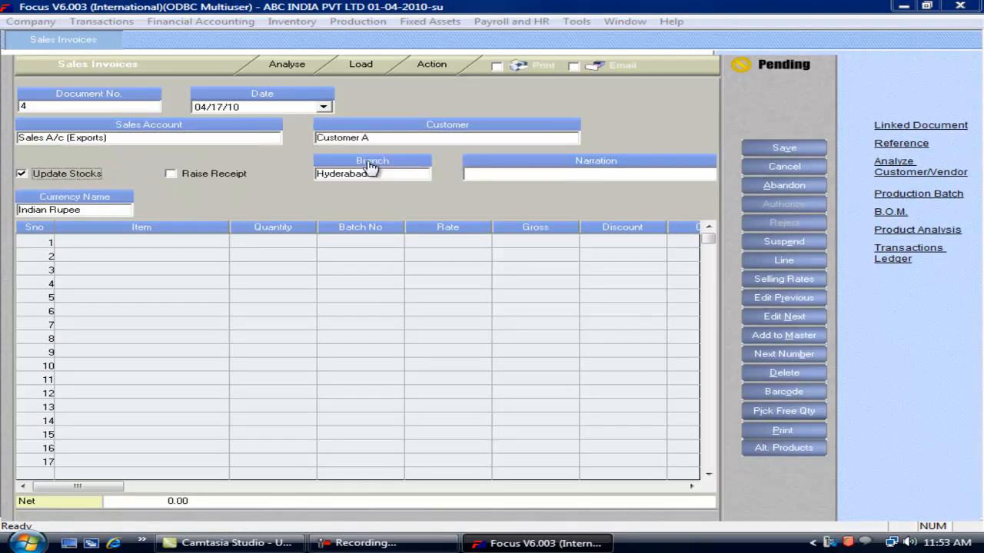
# Add Crocin Tablets to the invoice's first line with a quantity of 10.
pyautogui.click(191, 243)
pyautogui.write('cr')
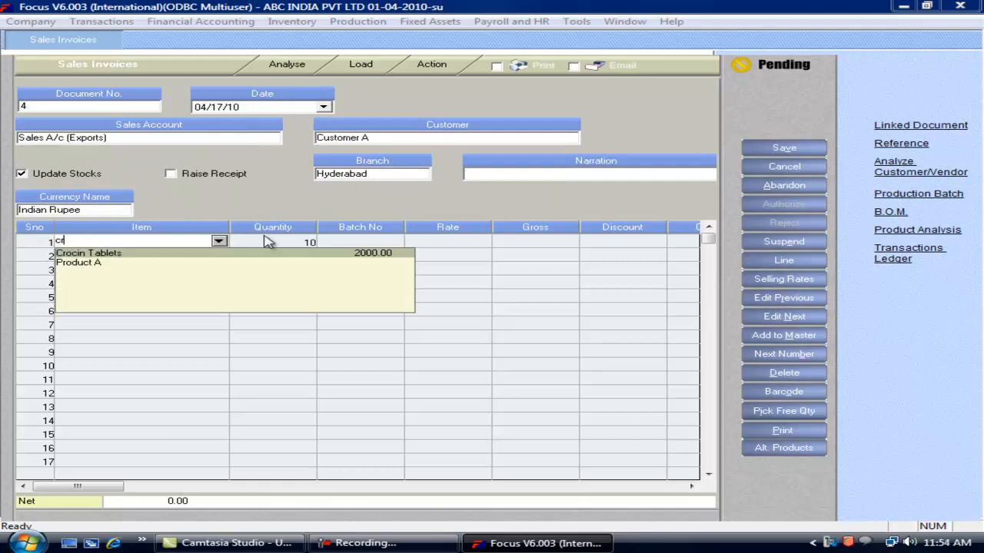
pyautogui.press('Return')
pyautogui.press('Return')
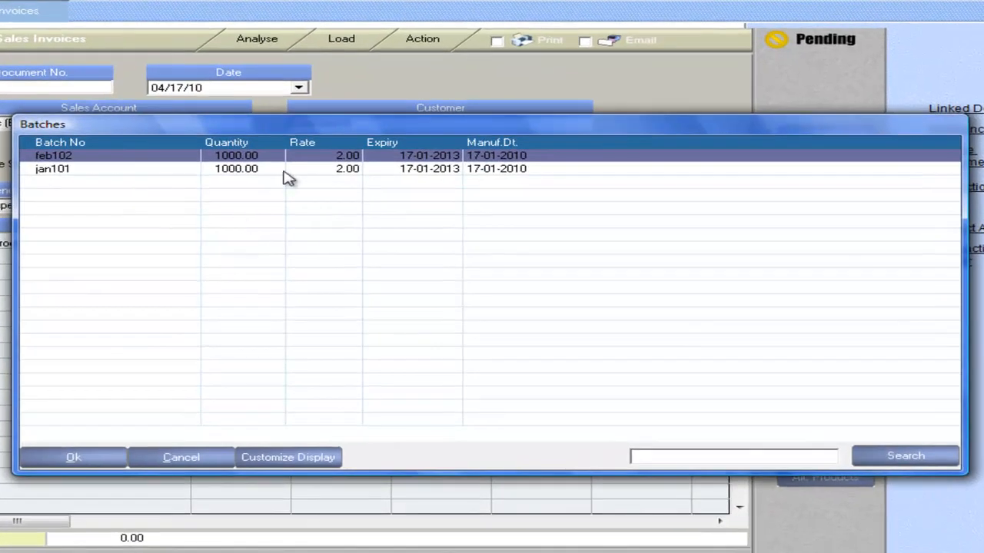
# Choose batch jan101 from the available batches for the Crocin Tablets invoice line.
pyautogui.click(286, 170)
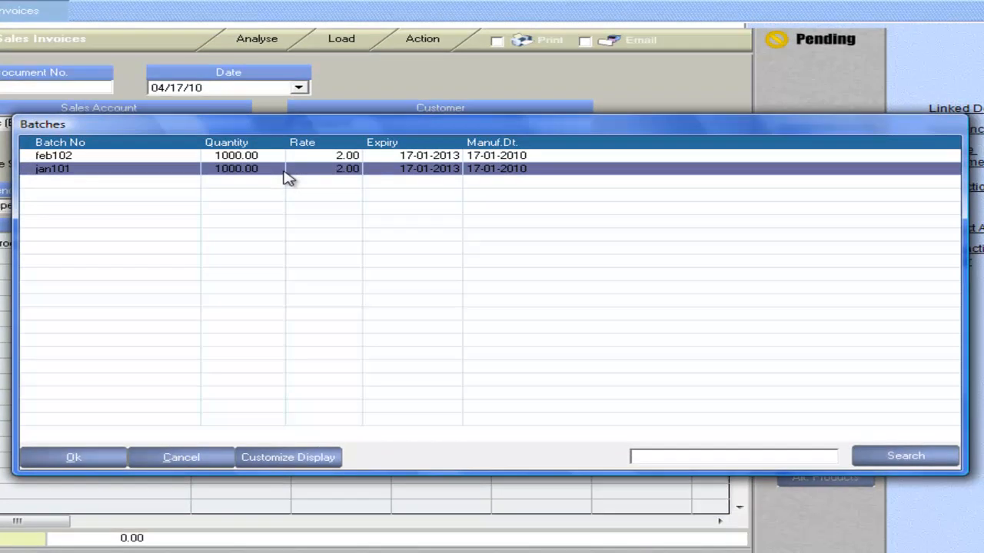
pyautogui.press('Up')
pyautogui.press('Down')
pyautogui.press('Up')
pyautogui.press('Down')
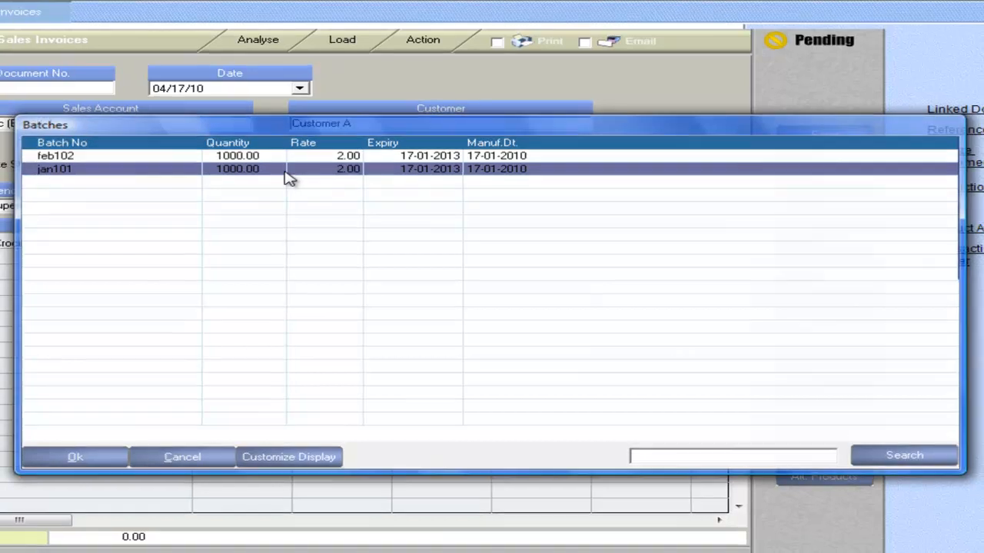
pyautogui.press('Return')
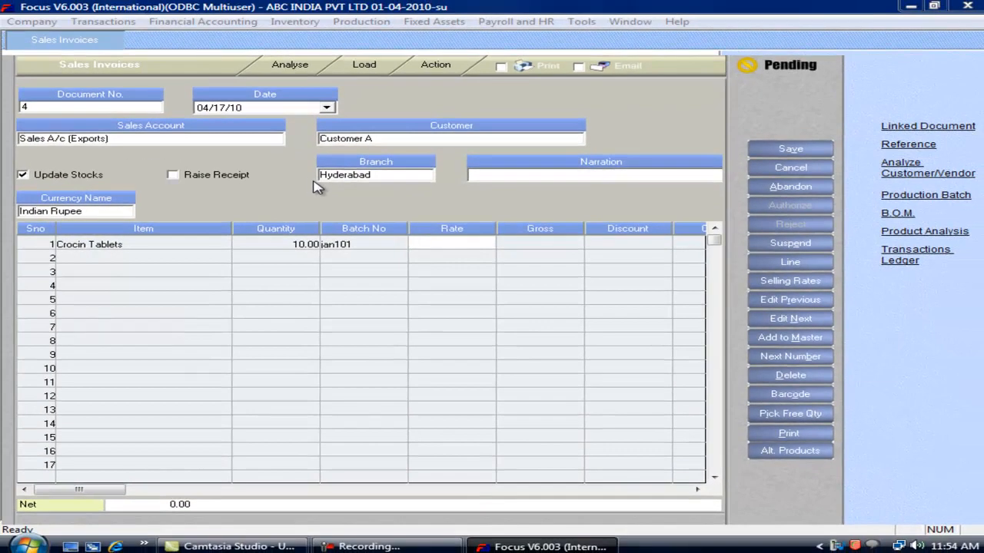
# Set the invoice line's rate to 2.5 and save the sales invoice.
pyautogui.write('2.5')
pyautogui.press('Return')
pyautogui.press('Return')
pyautogui.press('Return')
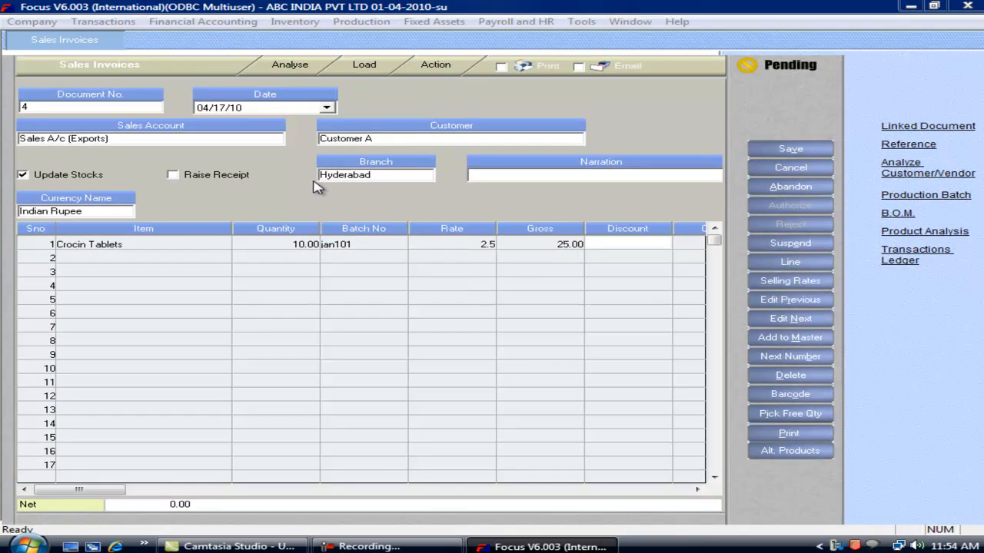
pyautogui.click(778, 150)
pyautogui.click(857, 293)
pyautogui.click(834, 217)
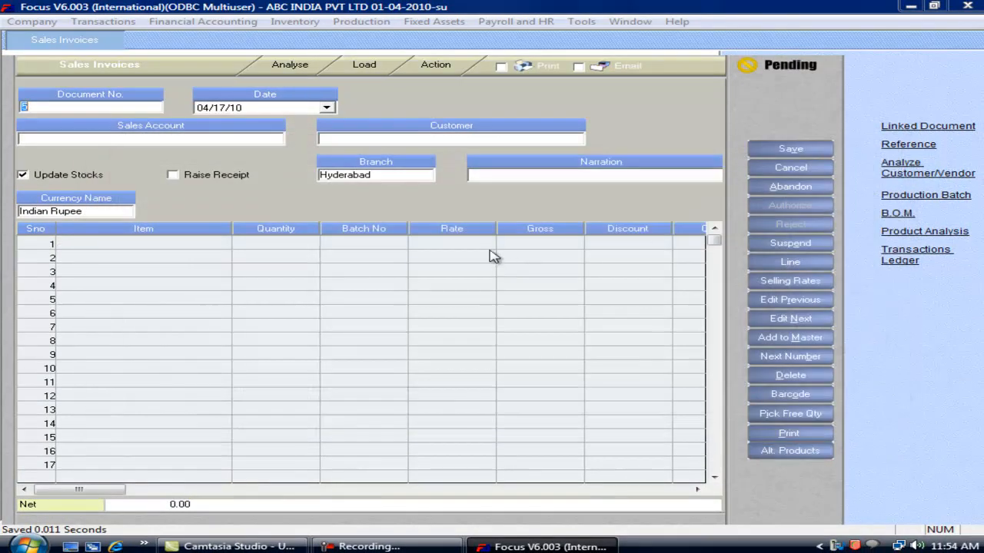
# Run the Batch-wise Stock Analysis on screen for Crocin Tablets and examine the remaining stock of batches feb102 and jan101.
pyautogui.press('Escape')
pyautogui.click(295, 21)
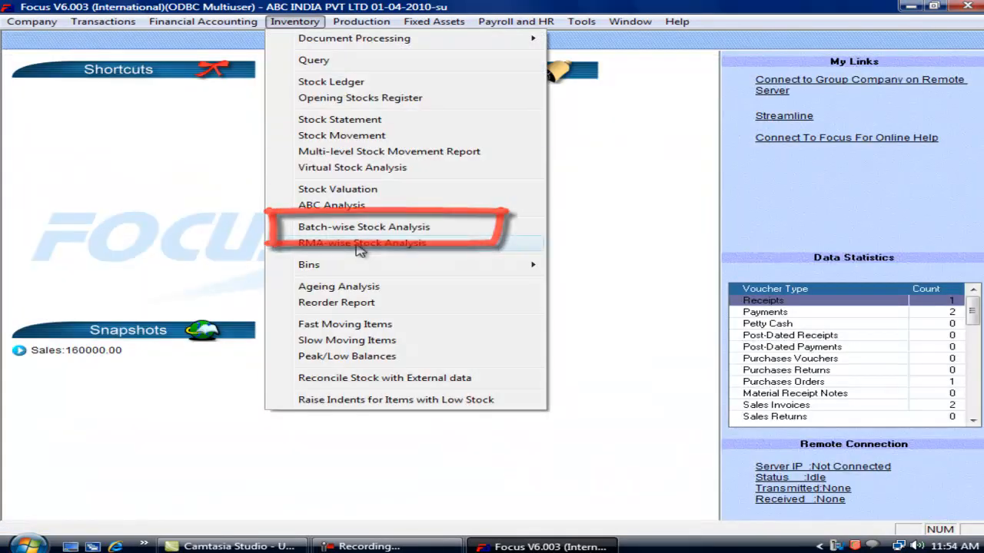
pyautogui.click(376, 228)
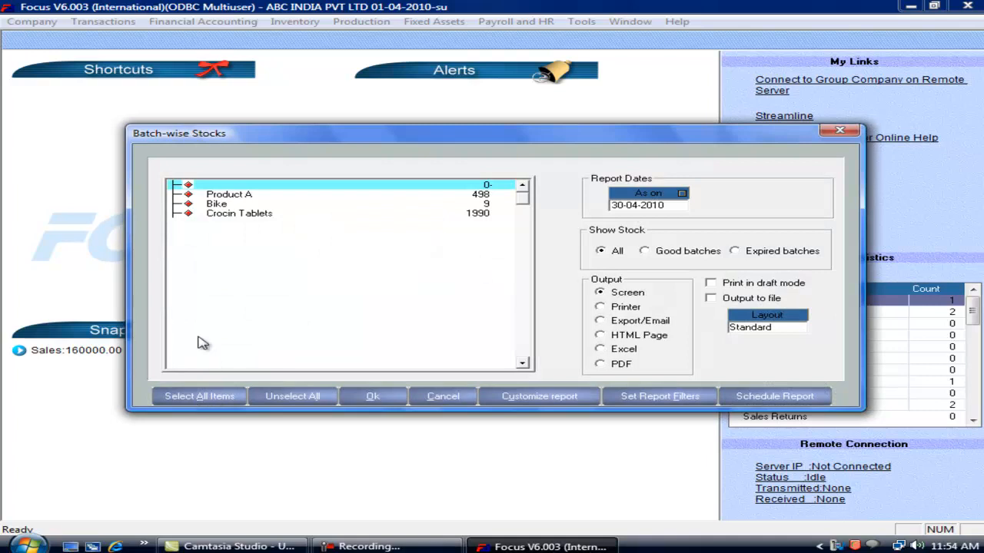
pyautogui.click(249, 215)
pyautogui.click(363, 395)
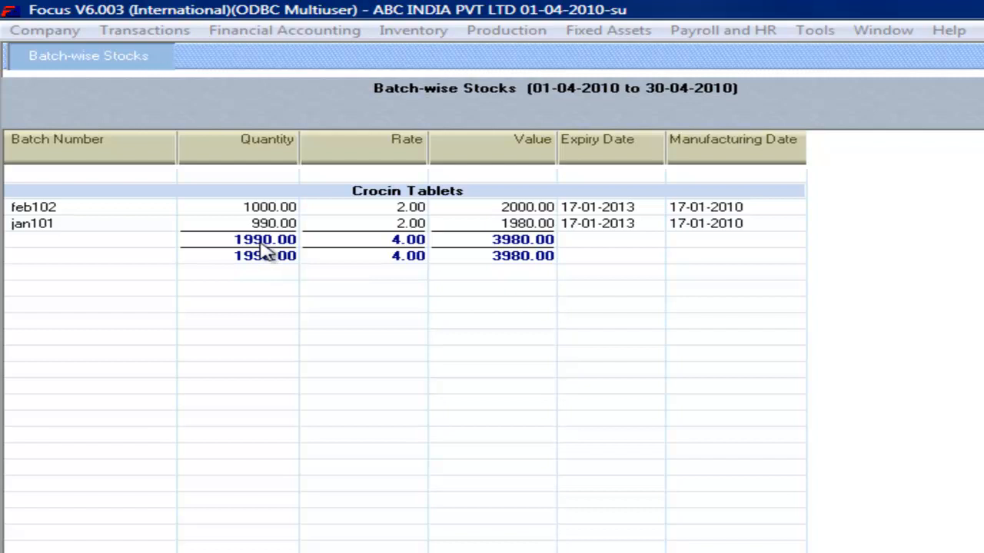
pyautogui.click(282, 213)
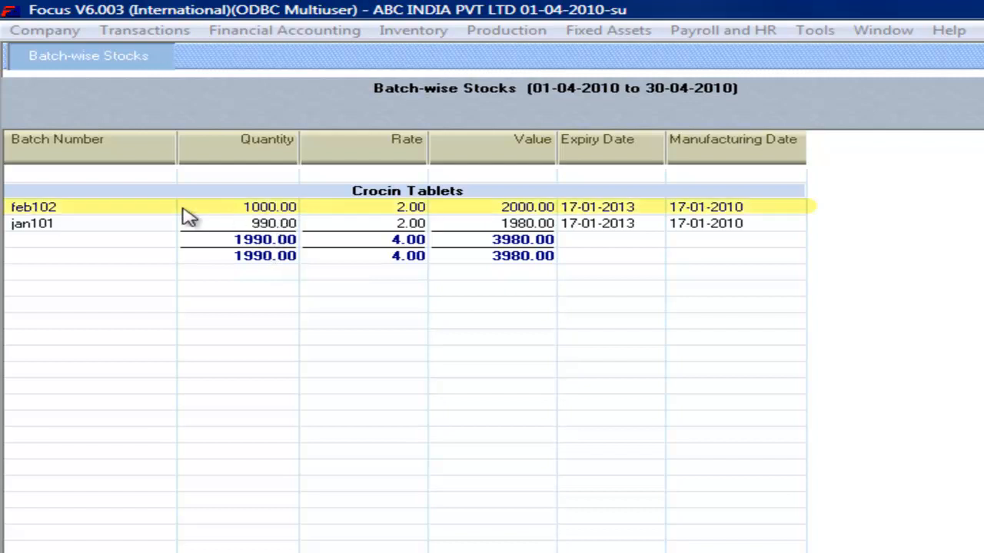
pyautogui.click(277, 223)
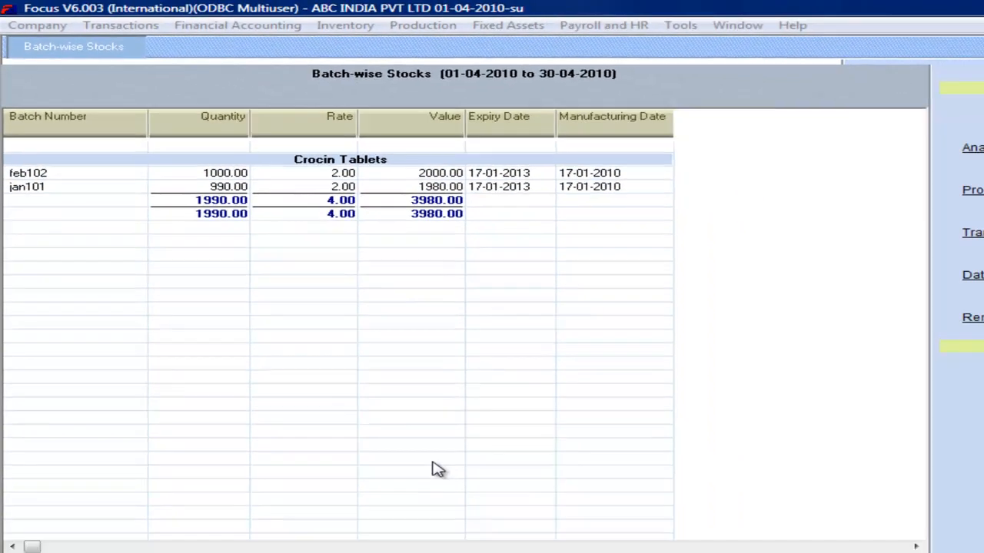
pyautogui.press('Escape')
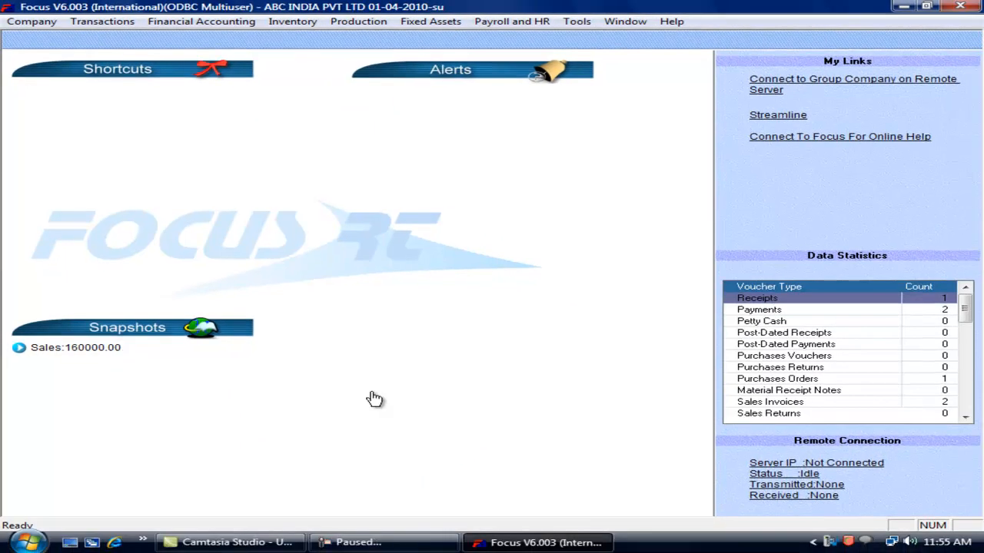
# Open the company's Inventory preferences to examine the batch number options.
pyautogui.hotkey('alt', 'c')
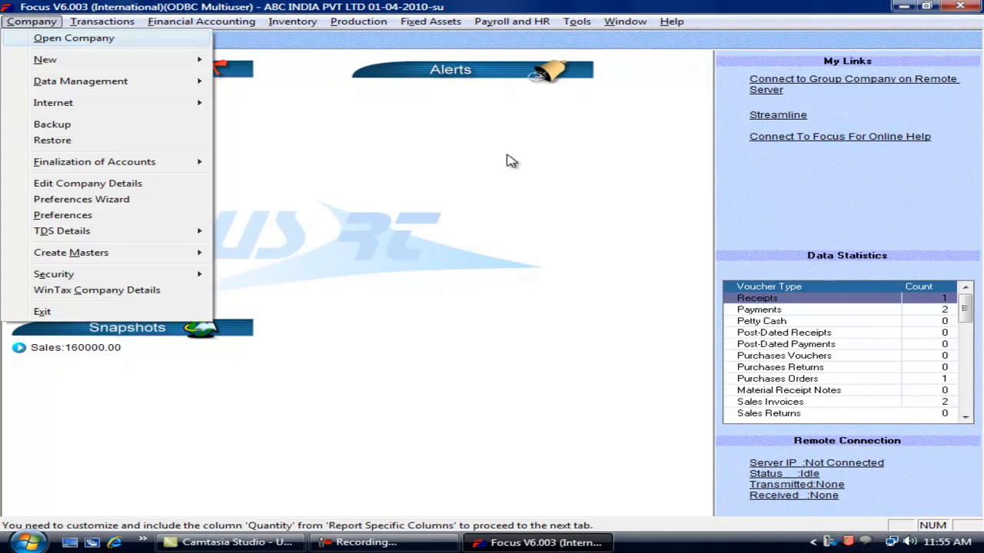
pyautogui.click(146, 216)
pyautogui.click(305, 103)
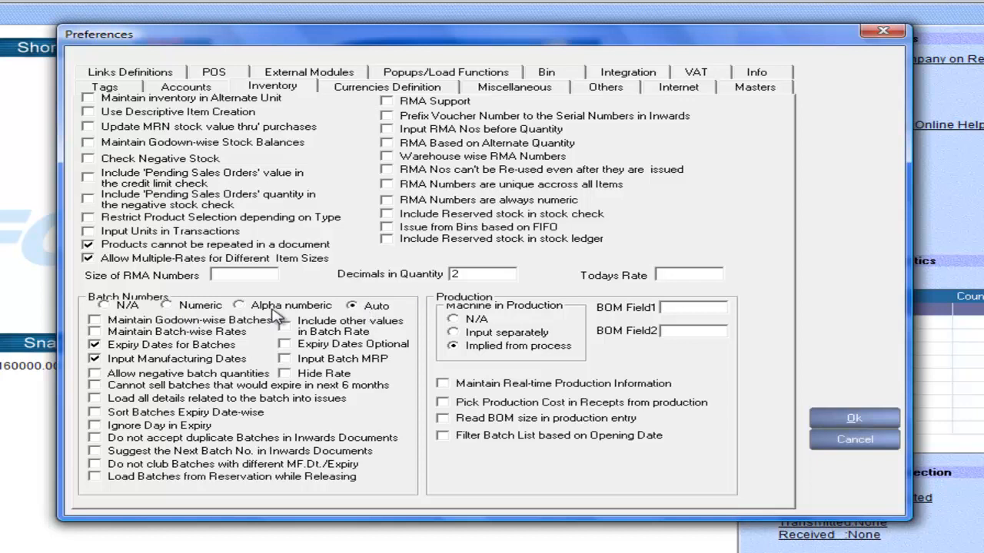
# Try switching on and off the options for godown-wise batches, blocking sales of batches expiring within 6 months, and ignoring the day in expiry.
pyautogui.click(106, 325)
pyautogui.click(104, 323)
pyautogui.click(119, 390)
pyautogui.click(119, 389)
pyautogui.click(94, 425)
pyautogui.click(93, 426)
# Try switching on and off the options for refusing duplicate batches, suggesting the next batch number, and not clubbing batches with different manufacturing or expiry dates.
pyautogui.click(94, 439)
pyautogui.click(94, 438)
pyautogui.click(95, 452)
pyautogui.click(93, 451)
pyautogui.click(93, 465)
pyautogui.click(94, 464)
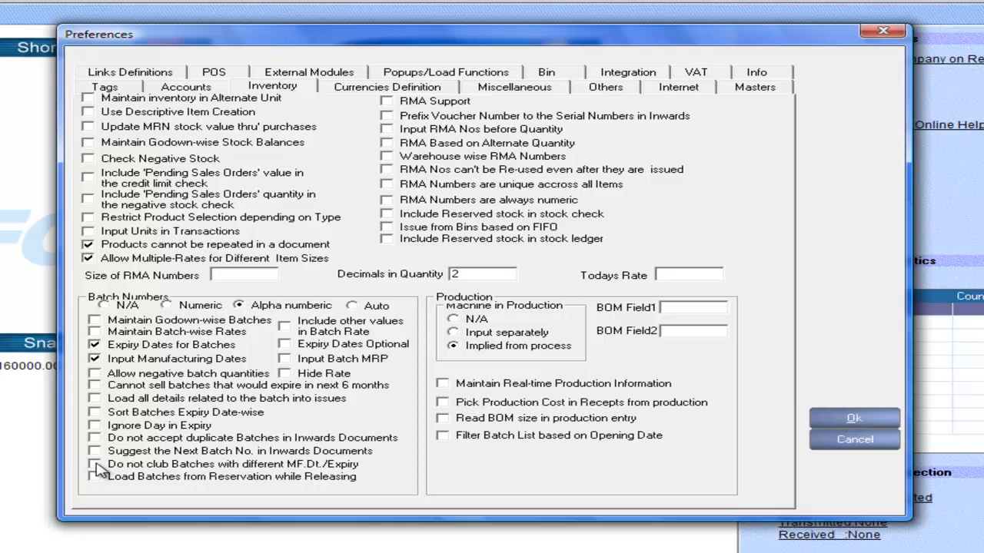